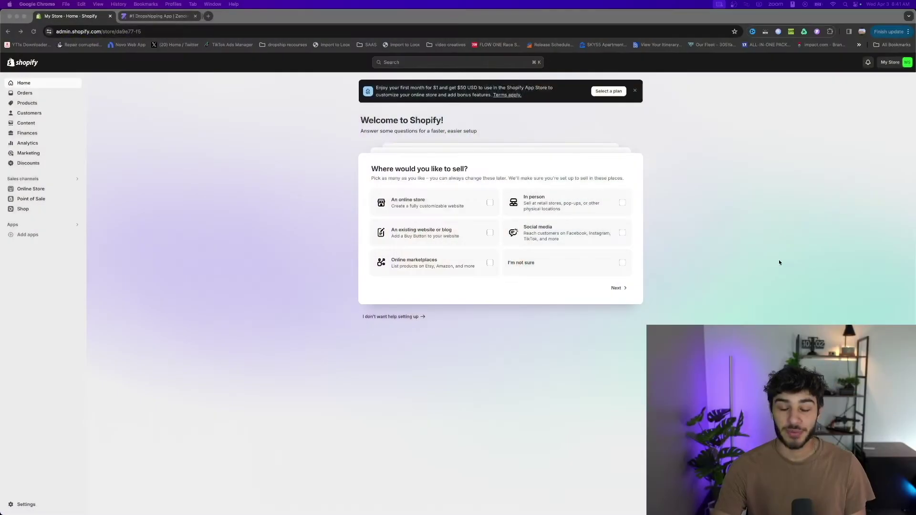
# - Dismiss Zendrop's free-trial offer and begin creating a Zendrop account via Start Dropshipping
pyautogui.click(676, 247)
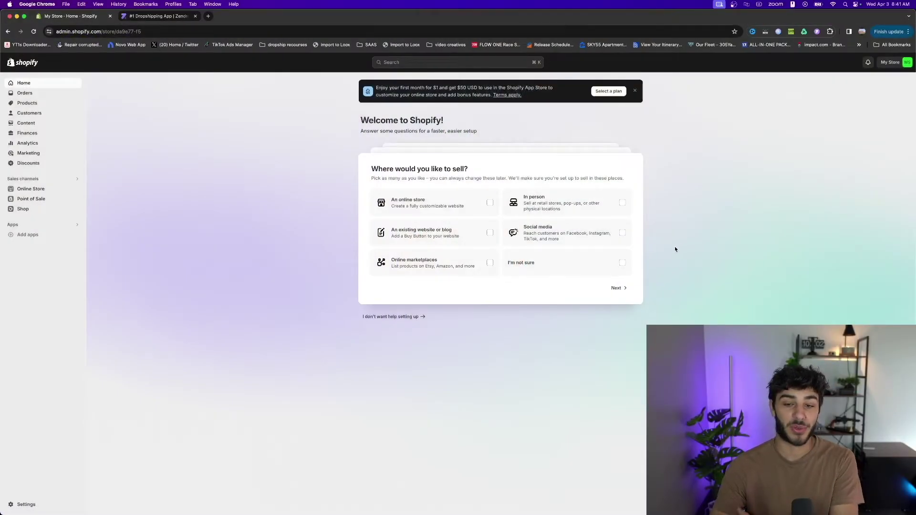
pyautogui.click(154, 16)
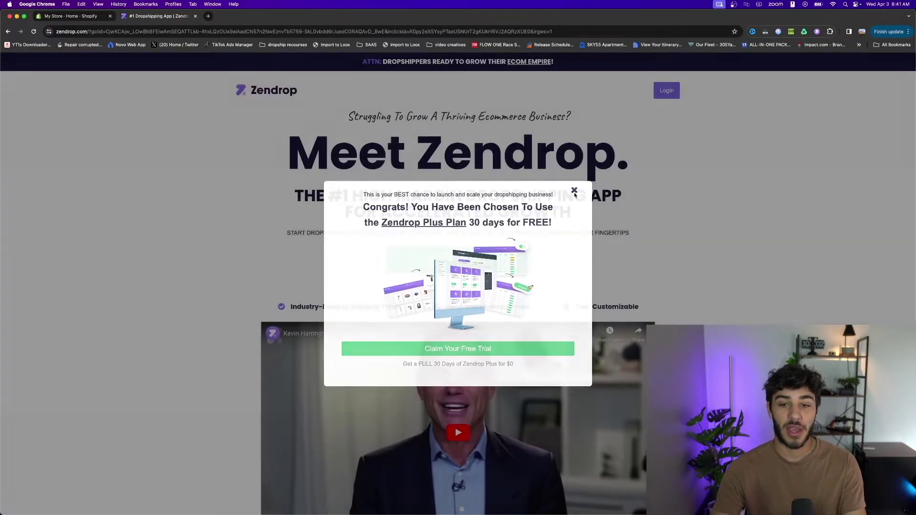
pyautogui.click(574, 191)
pyautogui.click(475, 266)
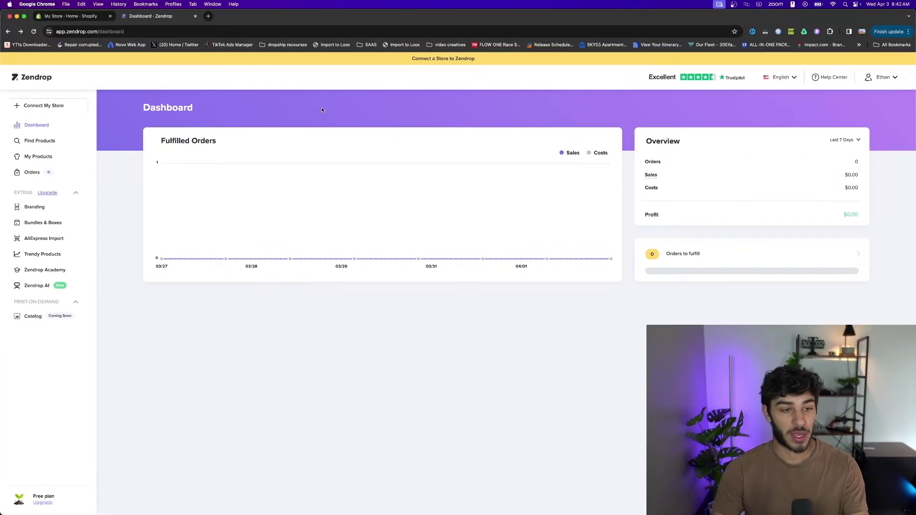
# - Choose to connect an existing Shopify store and review the integration instructions
pyautogui.click(47, 109)
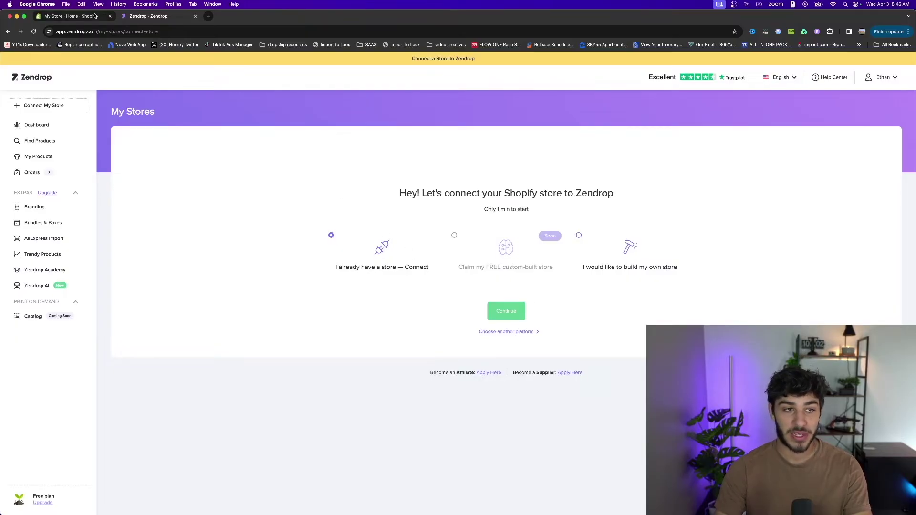
pyautogui.click(513, 317)
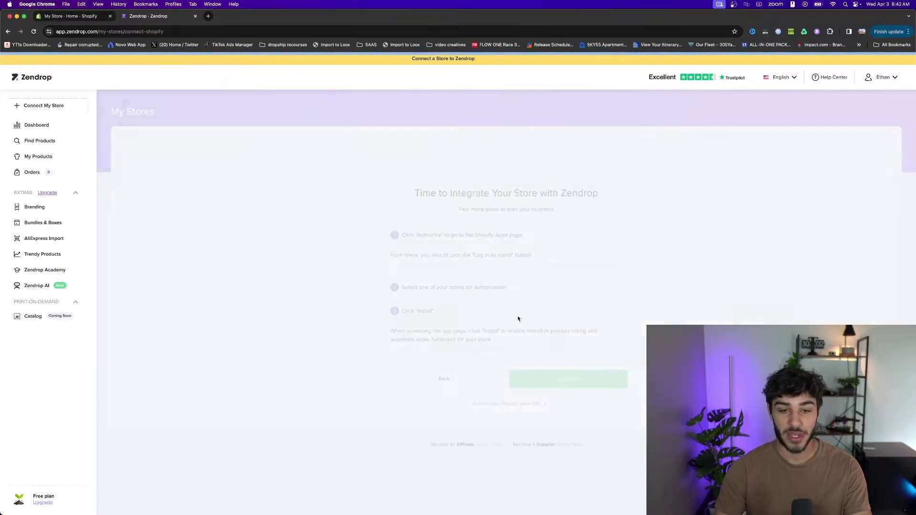
pyautogui.scroll(-5, 472, 209)
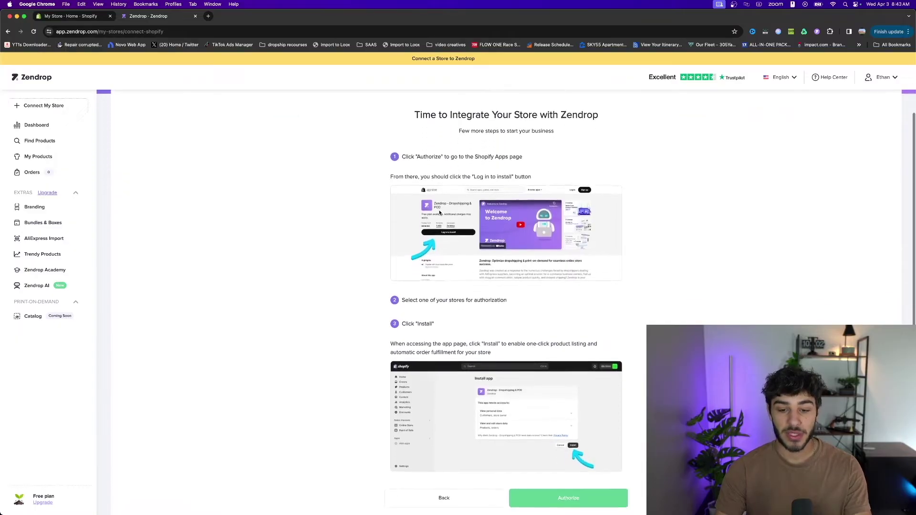
pyautogui.scroll(5, 438, 213)
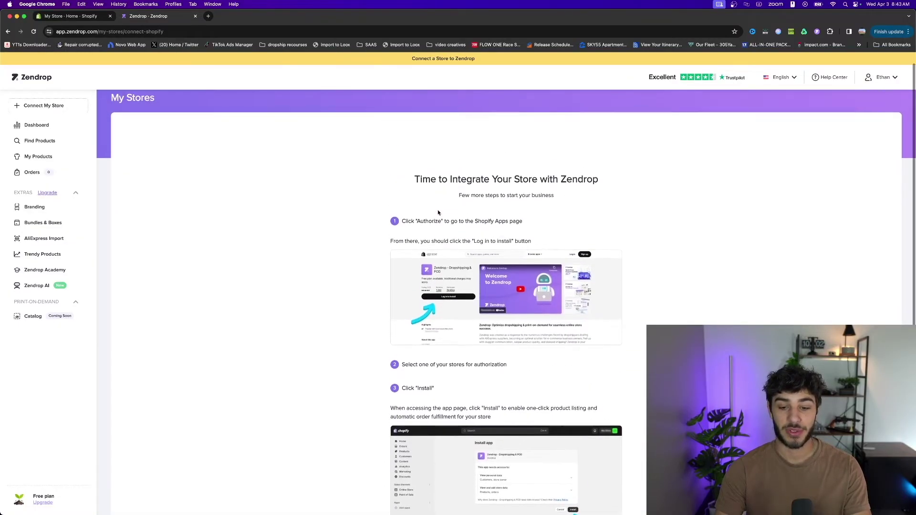
# - Open the Shopify App Store from the store admin's suggested apps
pyautogui.click(73, 17)
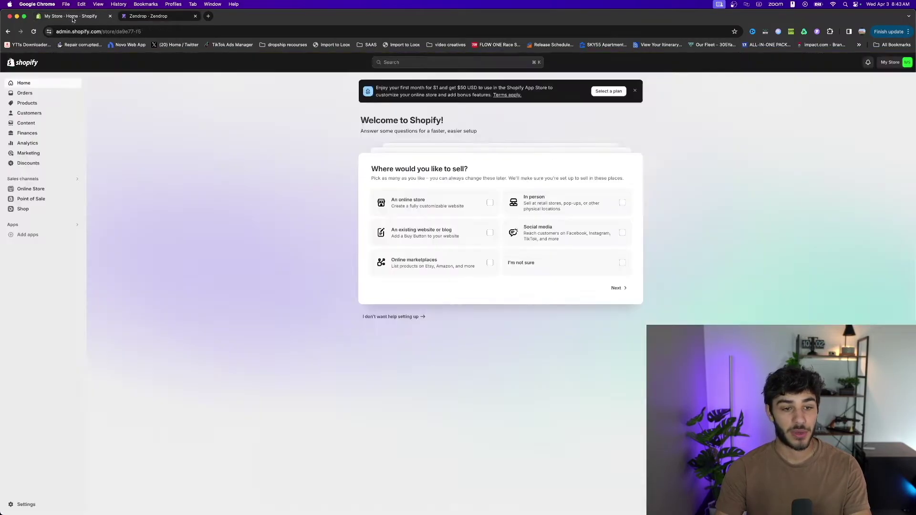
pyautogui.click(42, 235)
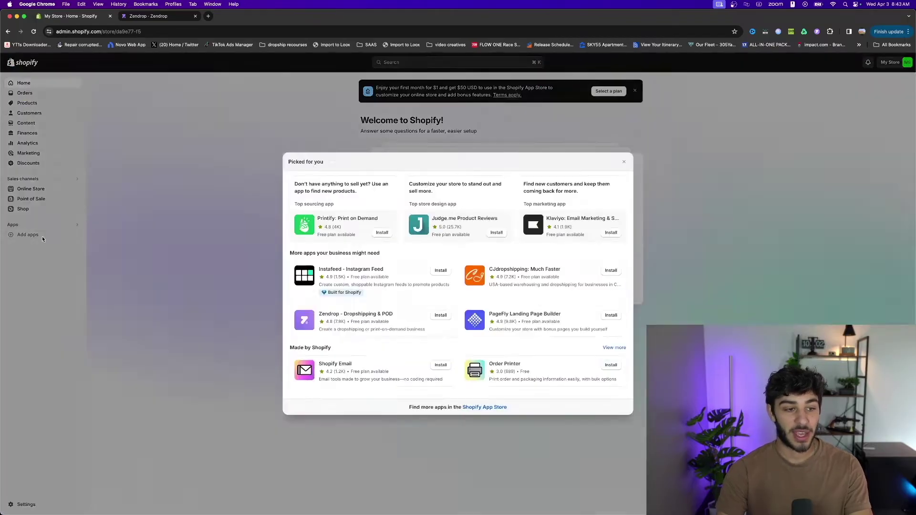
pyautogui.click(490, 411)
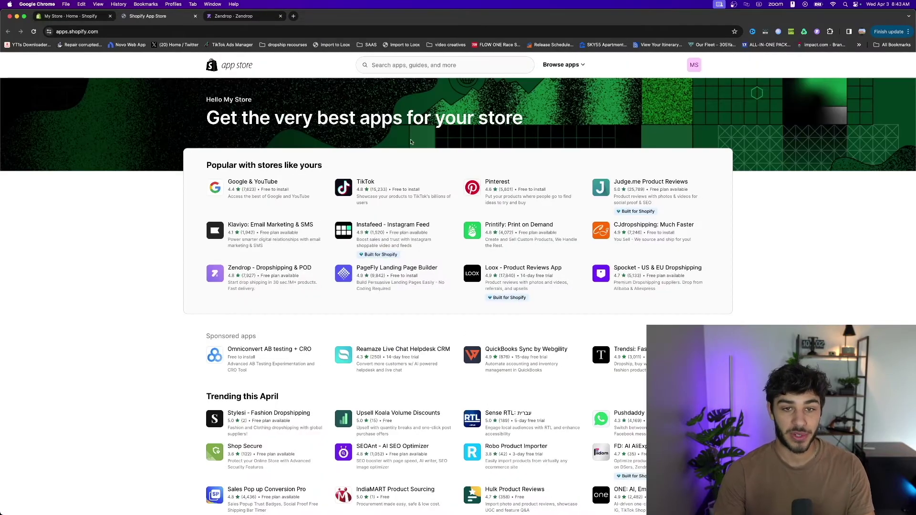
# - Search the App Store for 'zendrop' and install it, approving store access
pyautogui.click(403, 67)
pyautogui.write('zendrop')
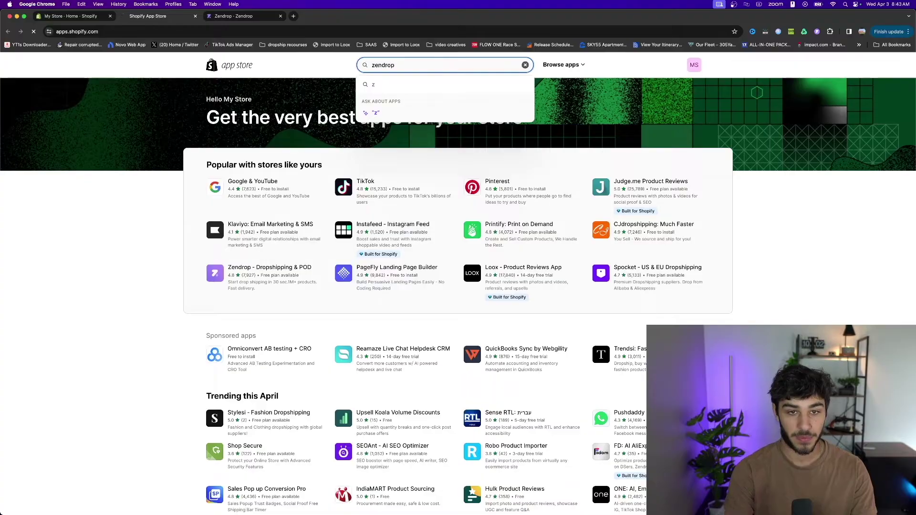
pyautogui.press('Return')
pyautogui.click(286, 178)
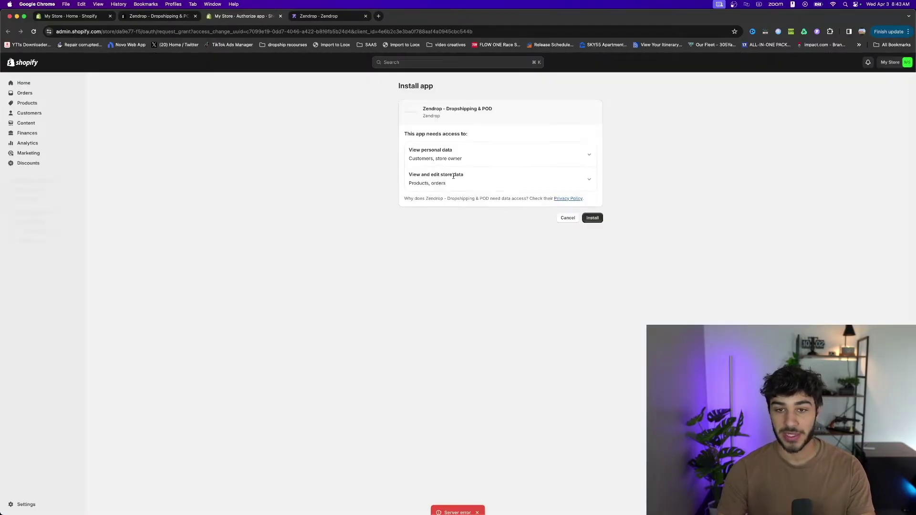
pyautogui.click(597, 224)
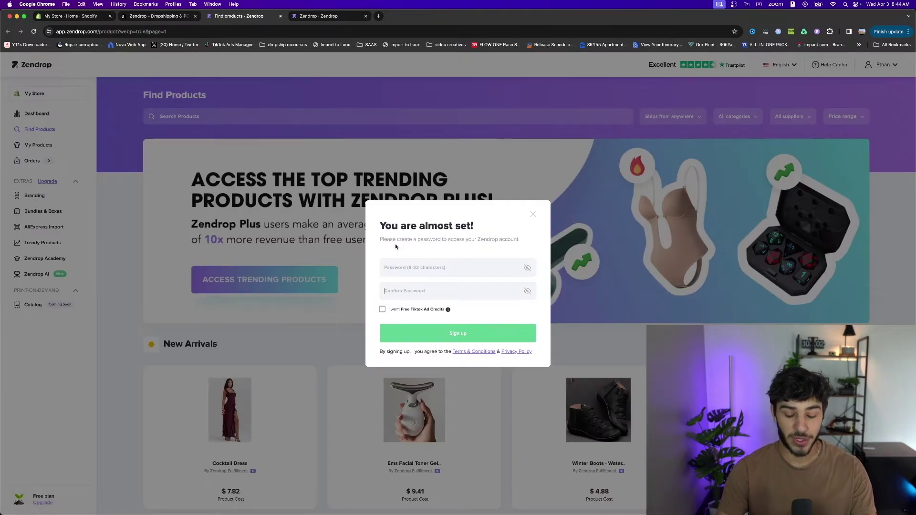
# - Set the Zendrop account password, then browse the Find Products catalogue
pyautogui.write('••')
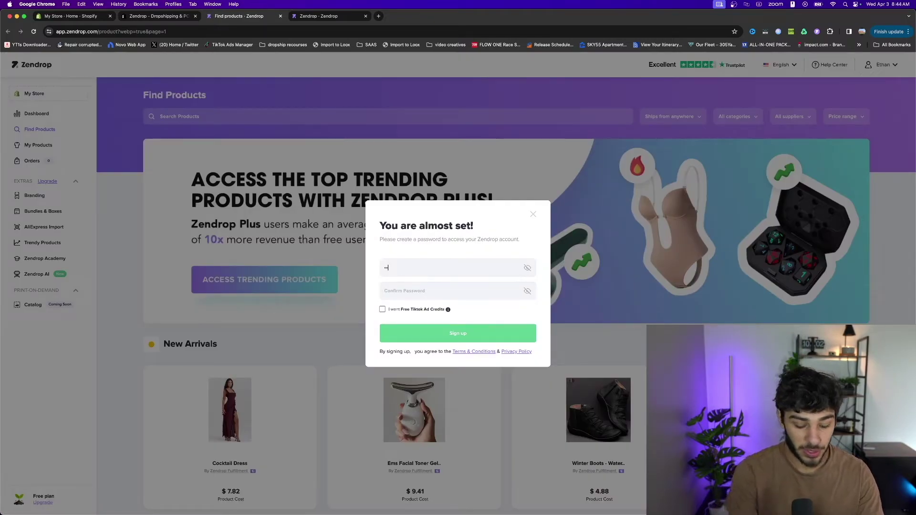
pyautogui.write('••••••')
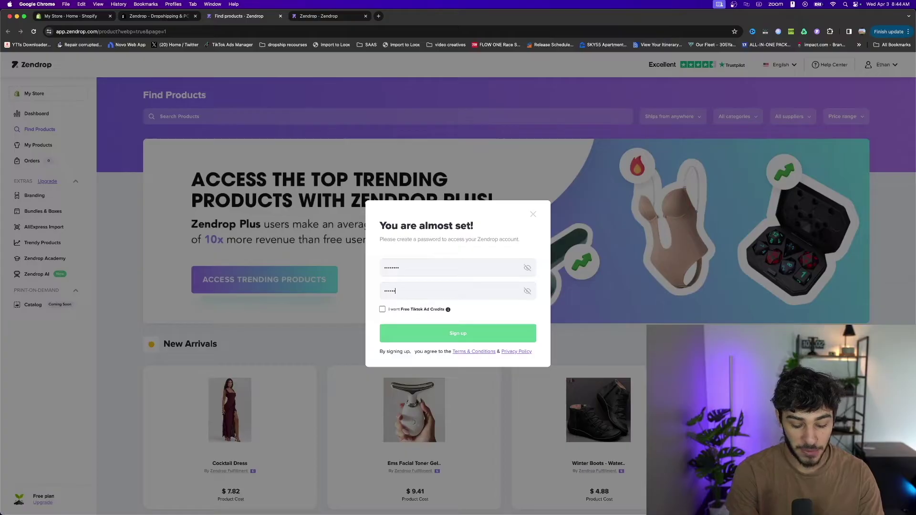
pyautogui.write('•••')
pyautogui.press('Return')
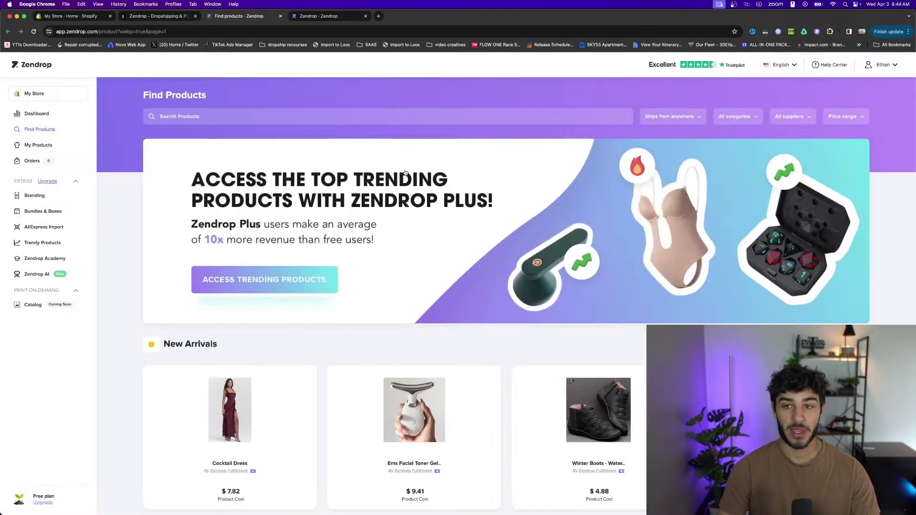
pyautogui.scroll(-4, 431, 176)
pyautogui.scroll(-1, 431, 176)
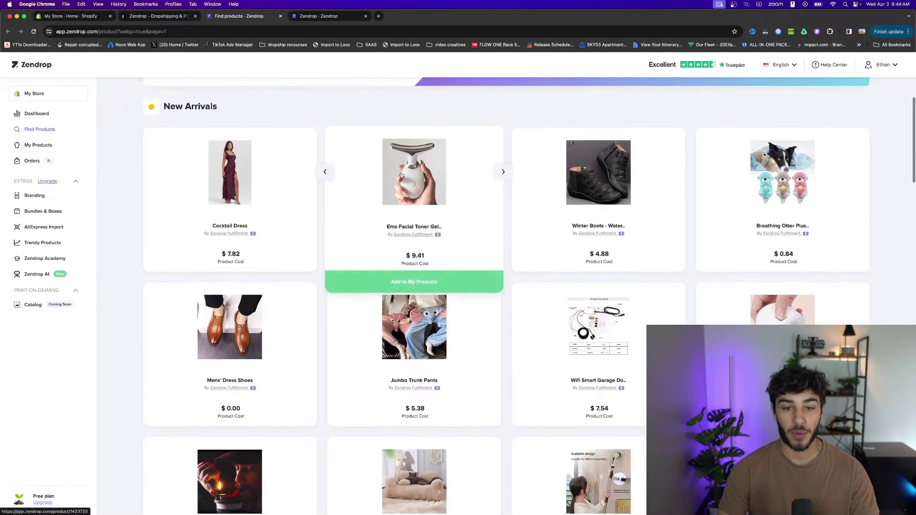
pyautogui.scroll(-3, 405, 184)
pyautogui.scroll(8, 400, 187)
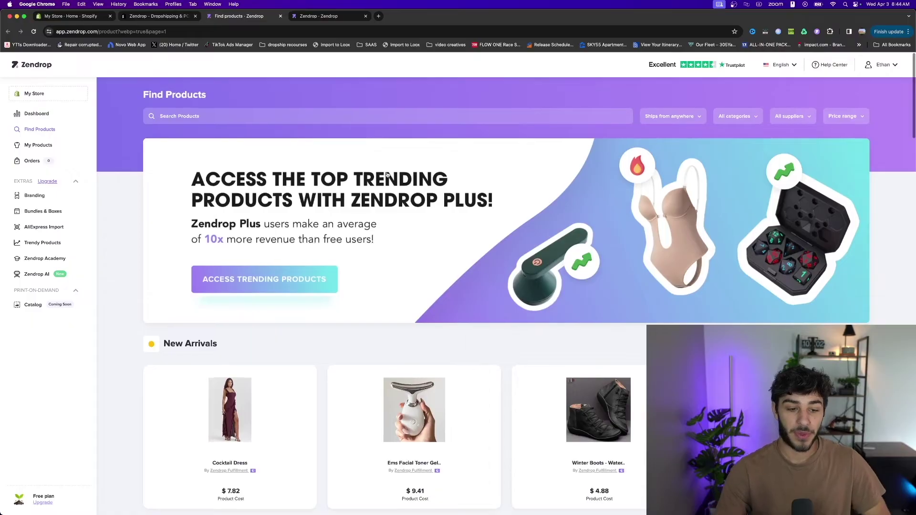
pyautogui.scroll(-7, 387, 172)
# - Scroll through the Find Products grid to browse the catalogue items
pyautogui.scroll(-2, 387, 174)
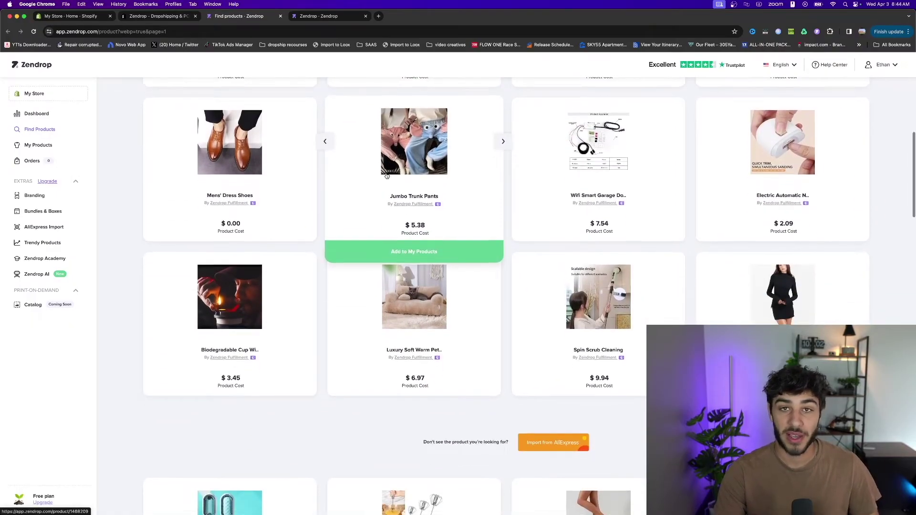
pyautogui.scroll(-3, 388, 175)
pyautogui.scroll(-2, 386, 177)
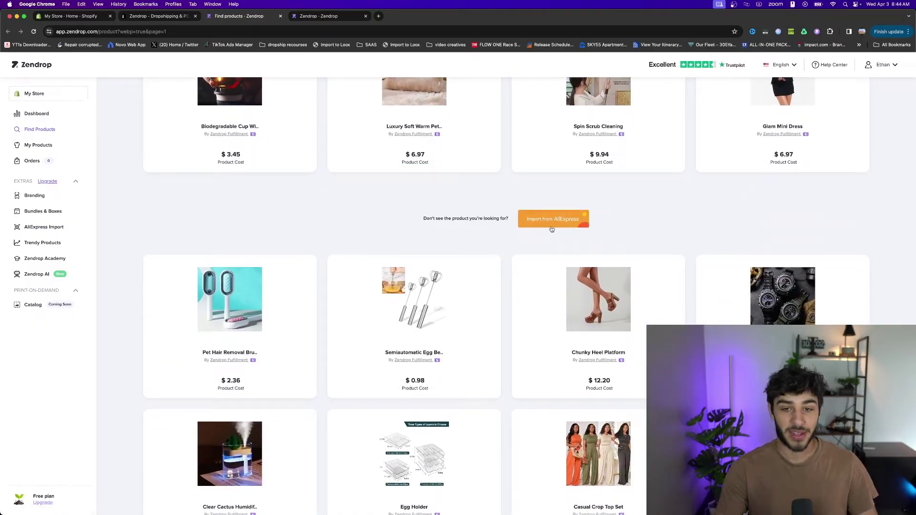
pyautogui.scroll(3, 425, 277)
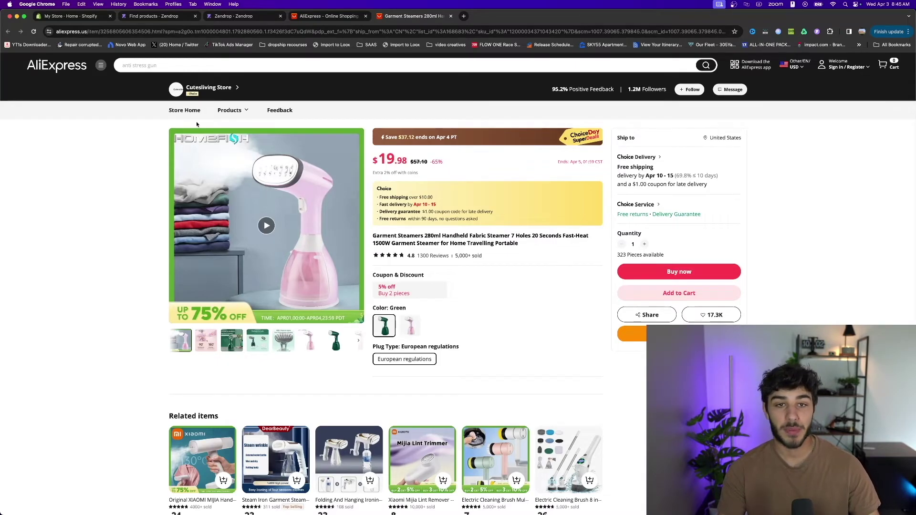
# - Add the Zendrop AliExpress Product Importer extension to Chrome, then return to the steamer listing
pyautogui.click(223, 18)
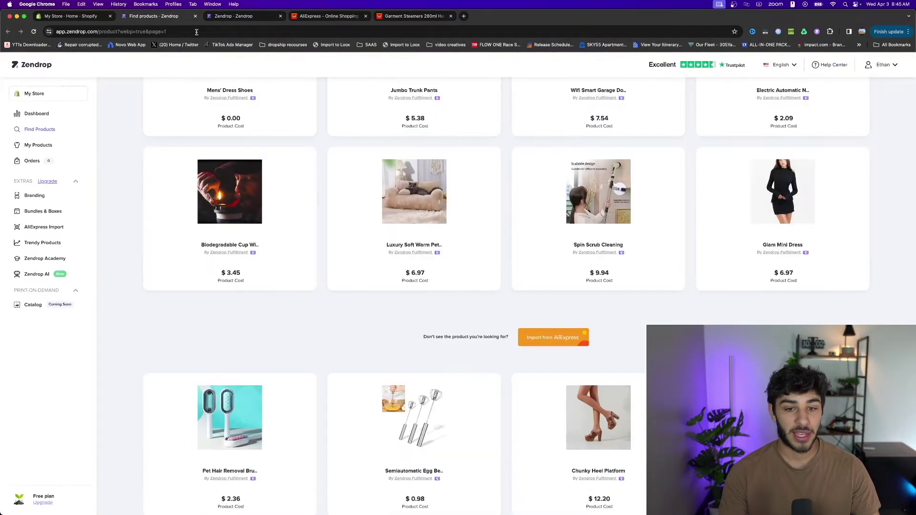
pyautogui.click(555, 344)
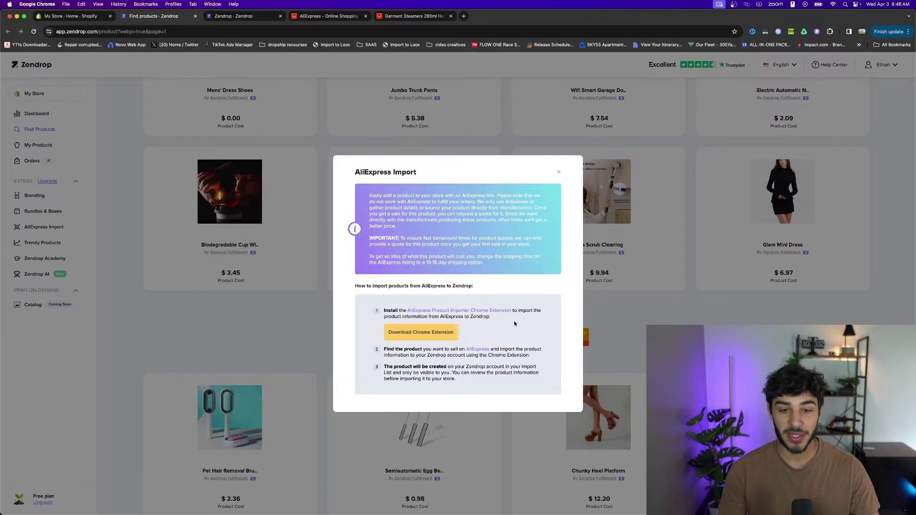
pyautogui.click(416, 332)
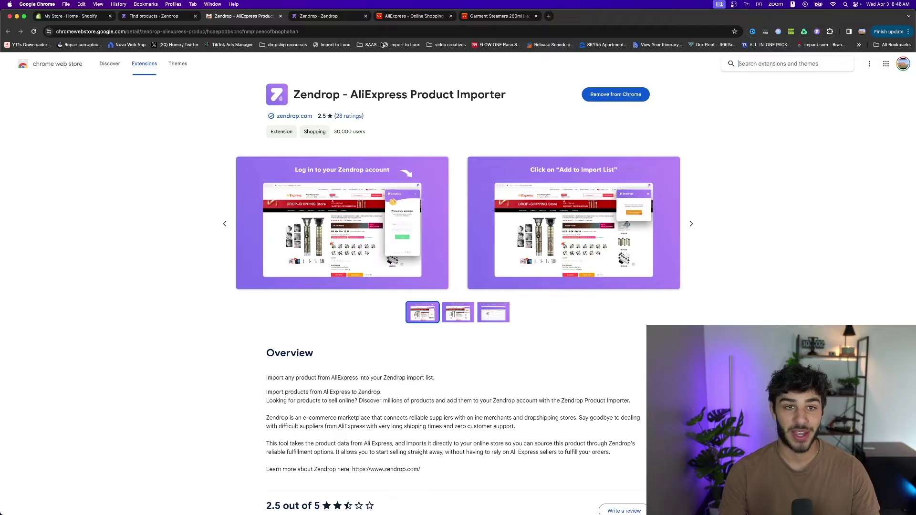
pyautogui.click(347, 18)
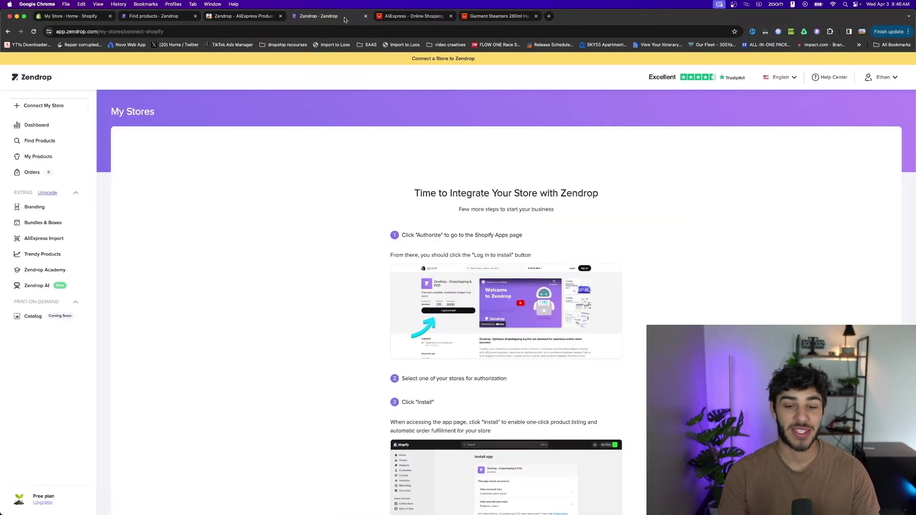
pyautogui.hotkey('ctrl', 'shift', 'Tab')
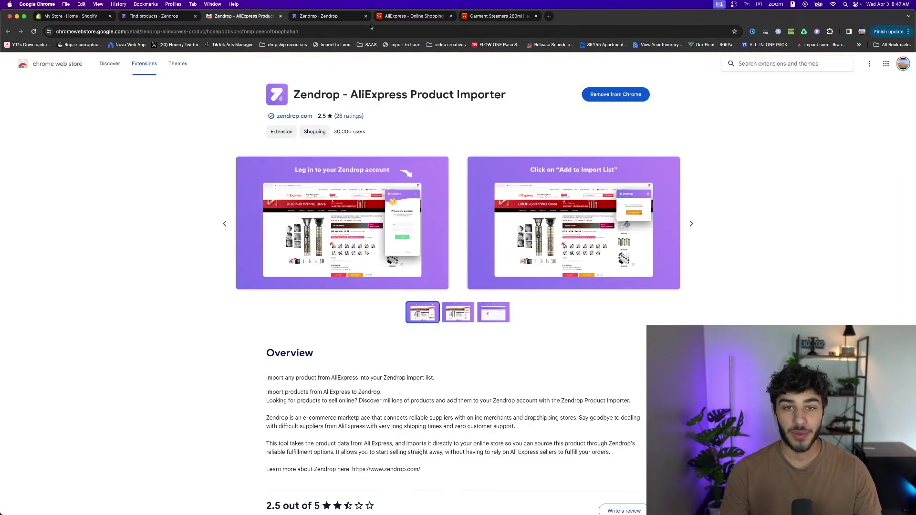
pyautogui.click(482, 17)
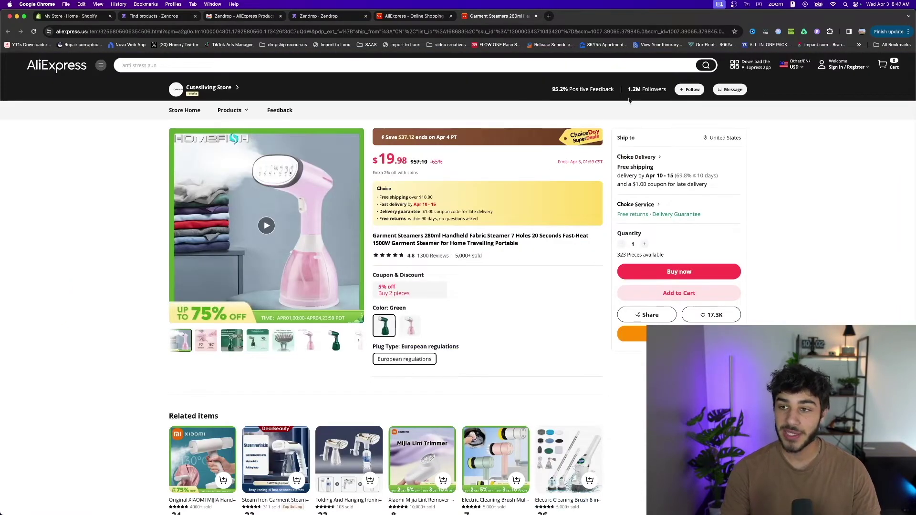
# - Add the 280ml garment steamer to the Zendrop import list and return to Zendrop
pyautogui.click(817, 32)
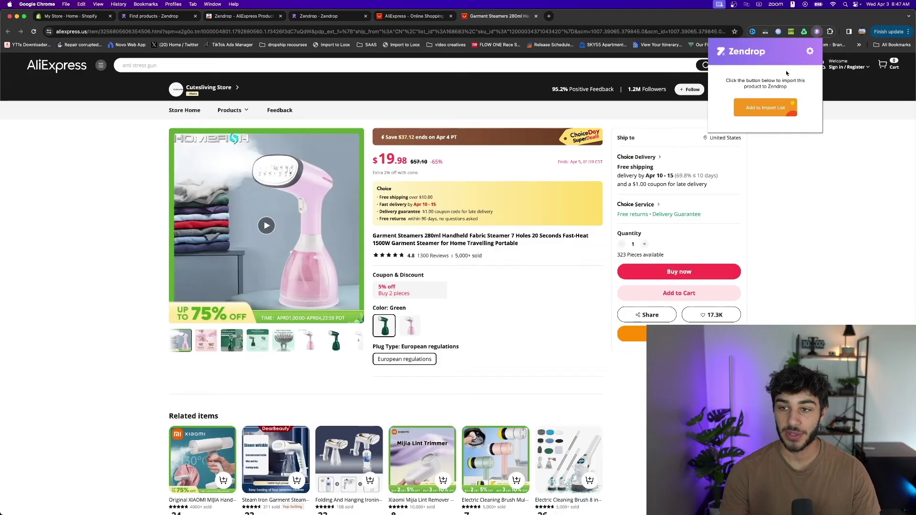
pyautogui.click(780, 112)
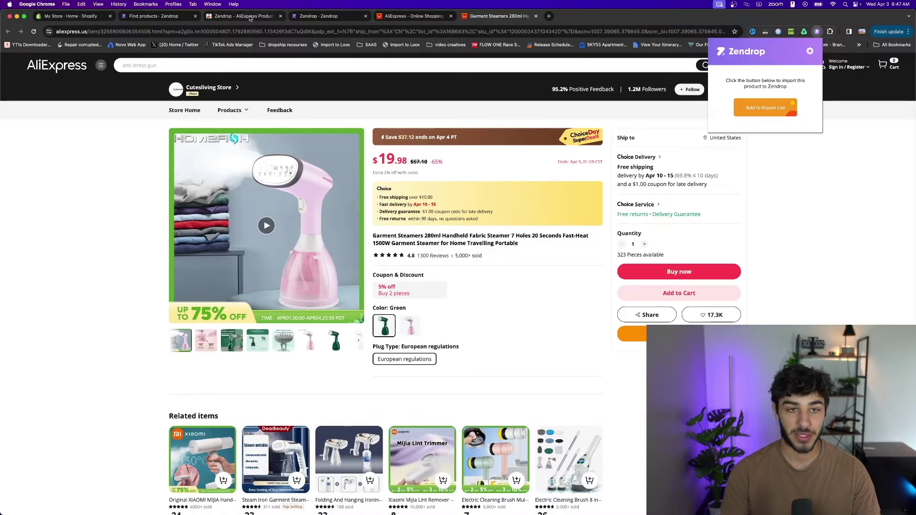
pyautogui.click(179, 16)
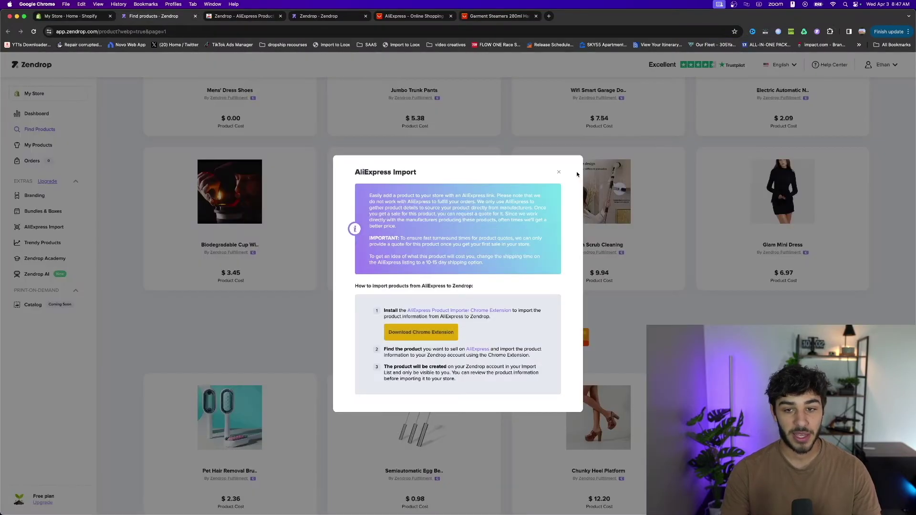
pyautogui.click(559, 172)
# - Open the imported steamer from My Products and review its description, variants and images
pyautogui.click(39, 147)
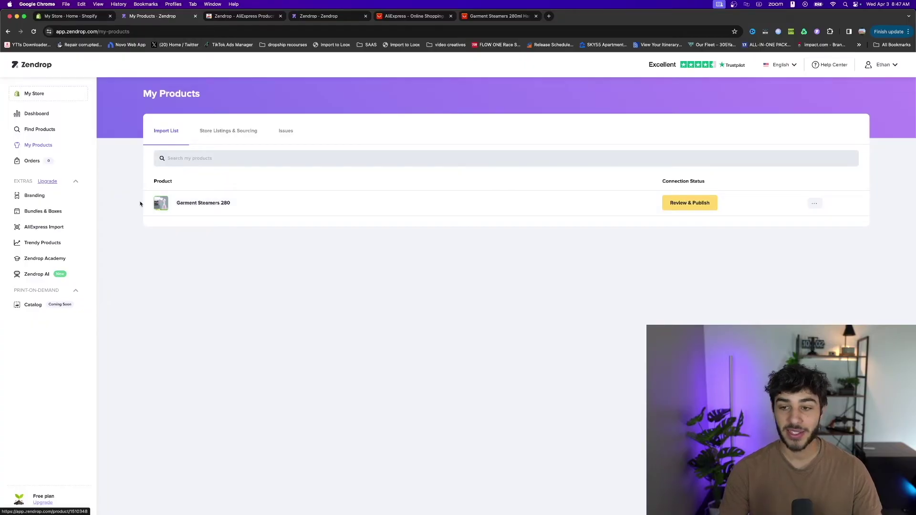
pyautogui.click(681, 207)
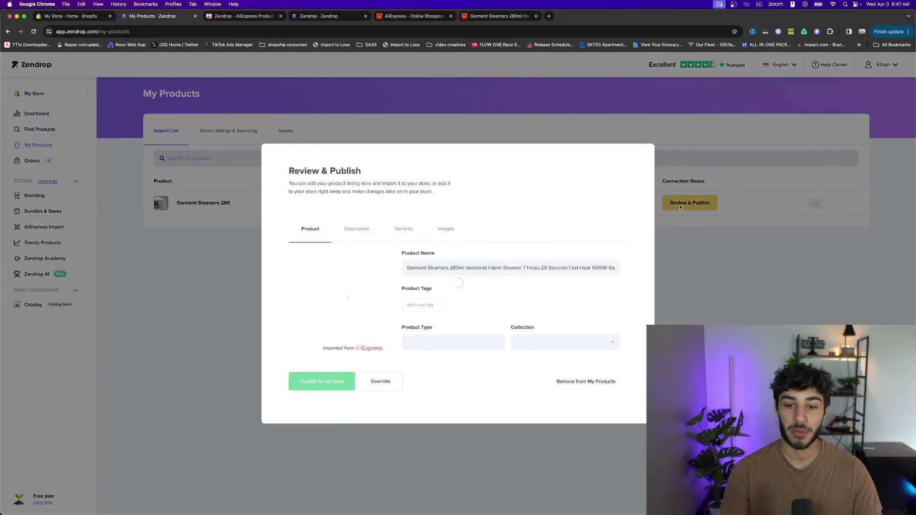
pyautogui.click(357, 229)
pyautogui.click(404, 152)
pyautogui.click(459, 252)
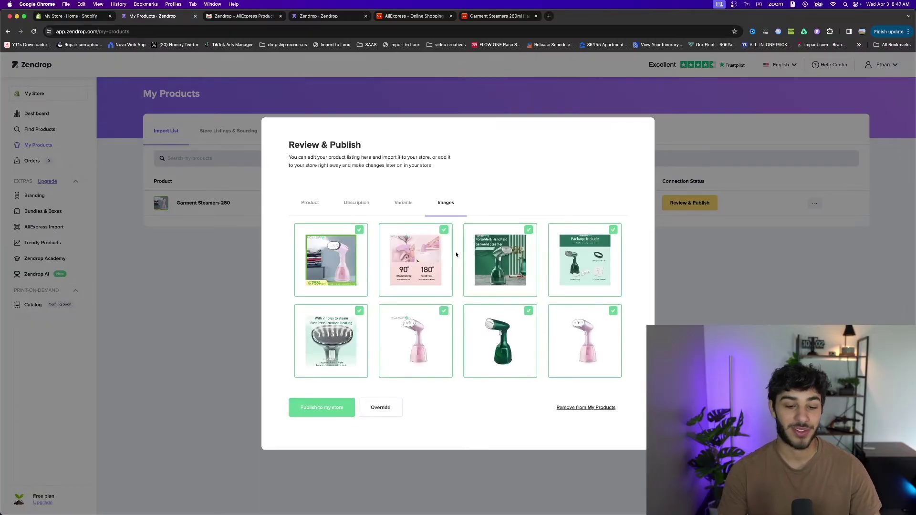
# - Rename the product to 'Garment Steamers' and publish it to the Shopify store
pyautogui.click(314, 205)
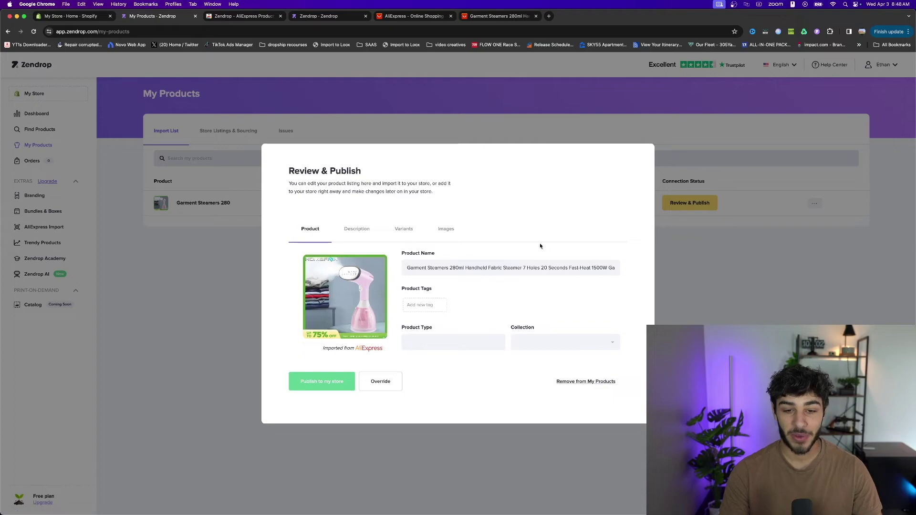
pyautogui.moveTo(448, 268); pyautogui.dragTo(677, 270)
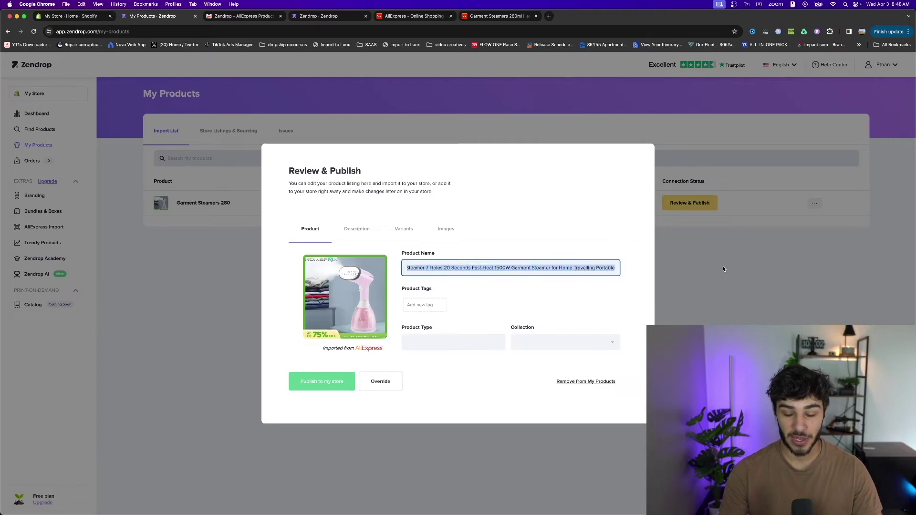
pyautogui.write('Garment Steamers')
pyautogui.click(354, 380)
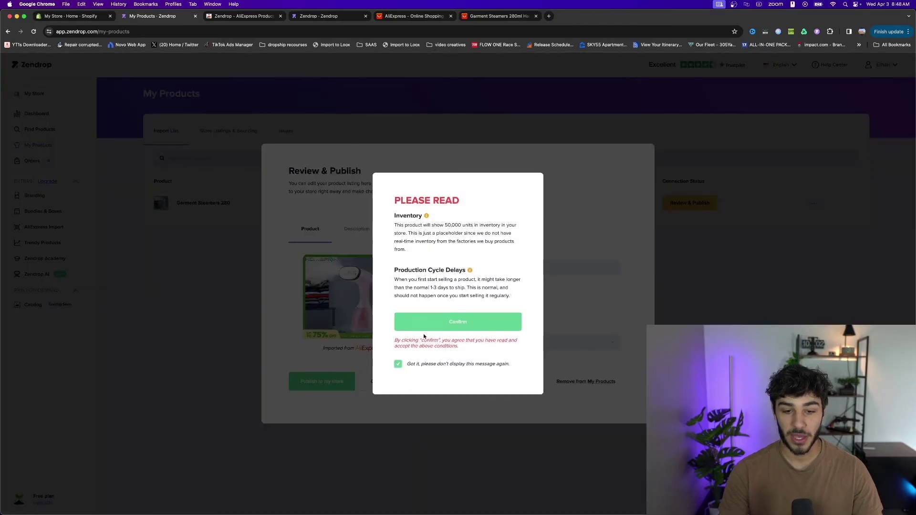
pyautogui.click(419, 323)
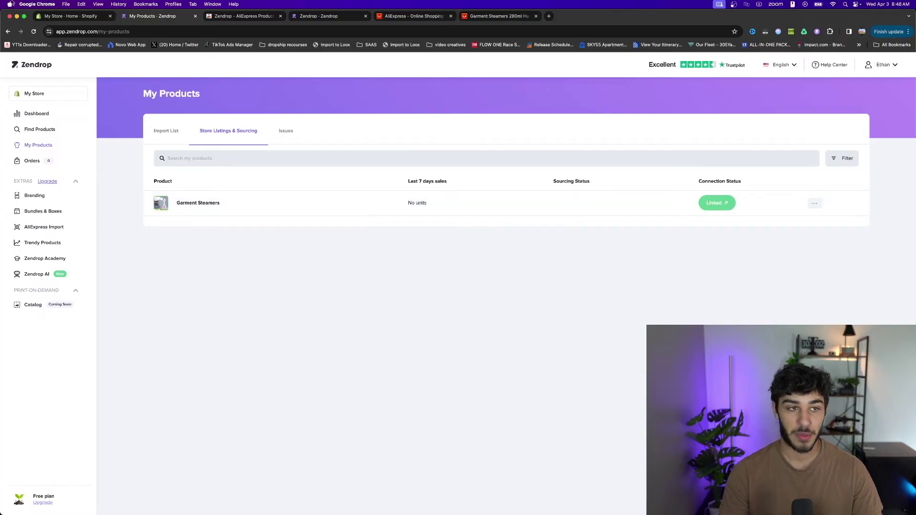
# - Check Shopify Products shows Garment Steamers active with 100,000 in stock, comparing with Zendrop
pyautogui.click(70, 16)
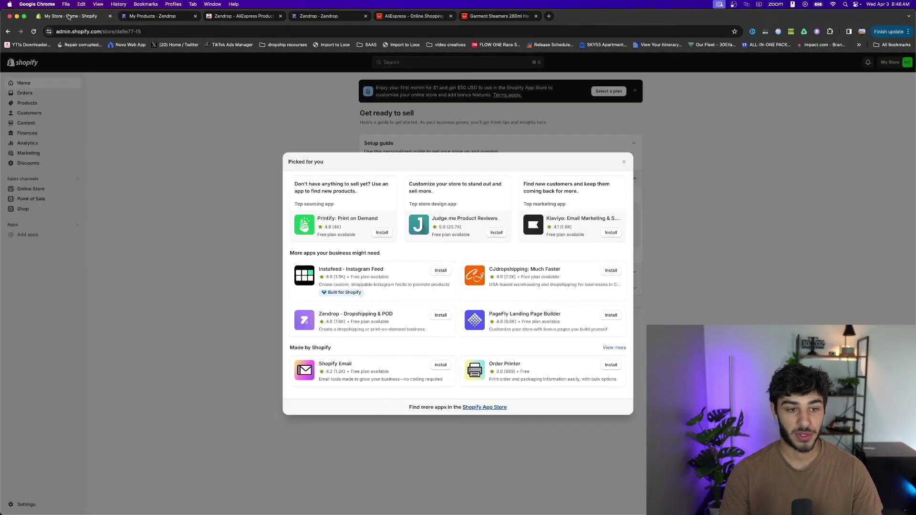
pyautogui.click(625, 162)
pyautogui.click(27, 103)
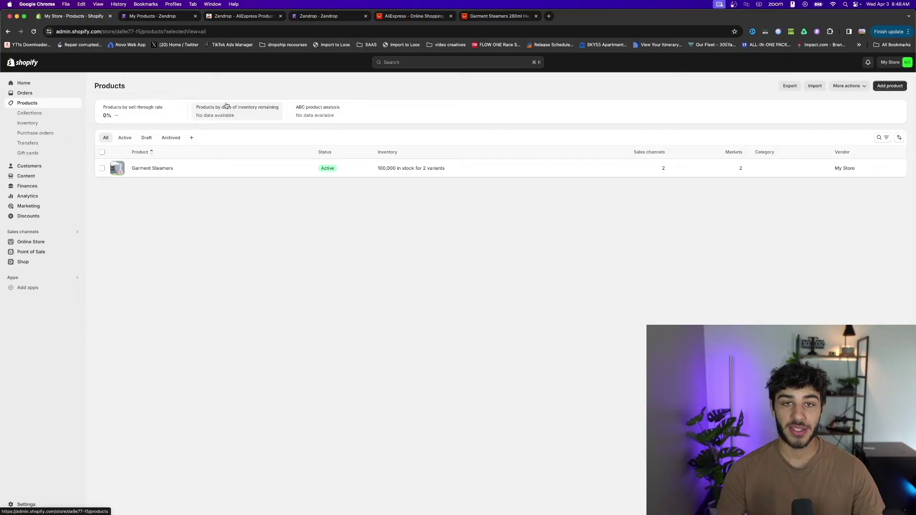
pyautogui.click(341, 17)
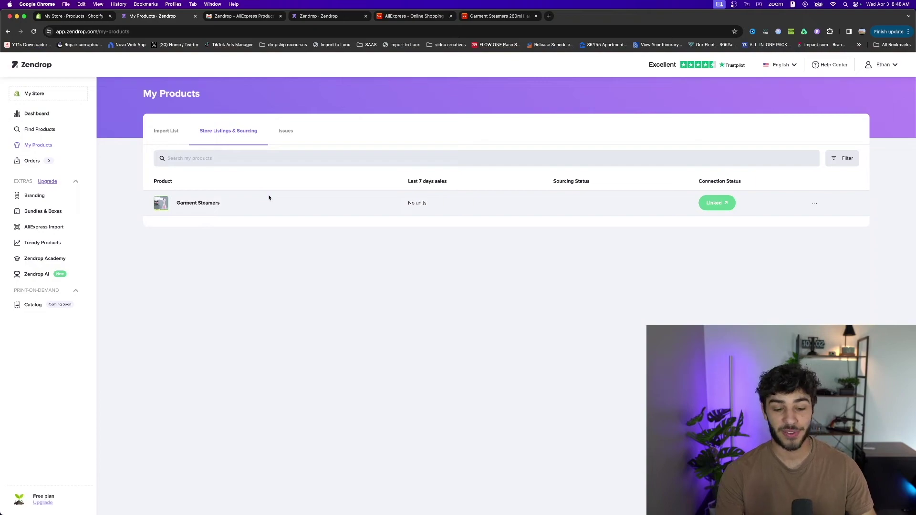
pyautogui.click(67, 16)
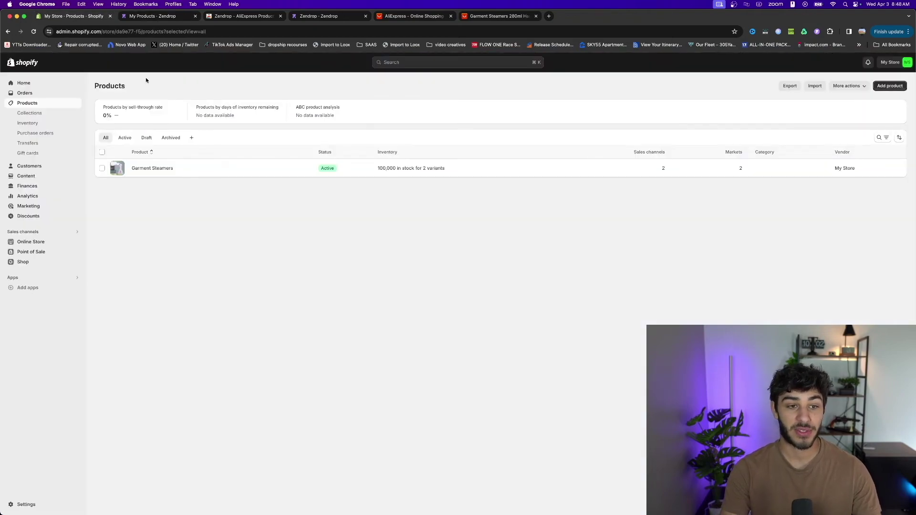
# - Return to Zendrop's product listings, then view the upgrade plans: Plus $79, Pro $49
pyautogui.click(178, 13)
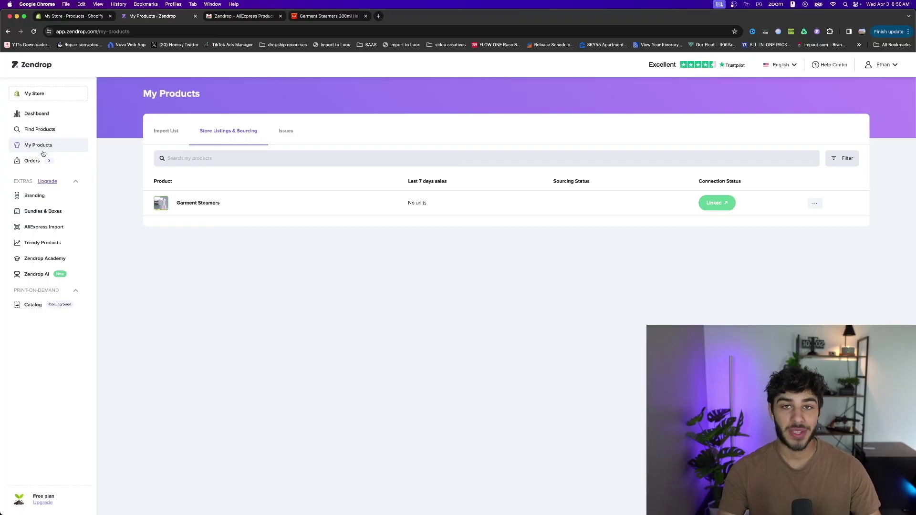
pyautogui.click(61, 122)
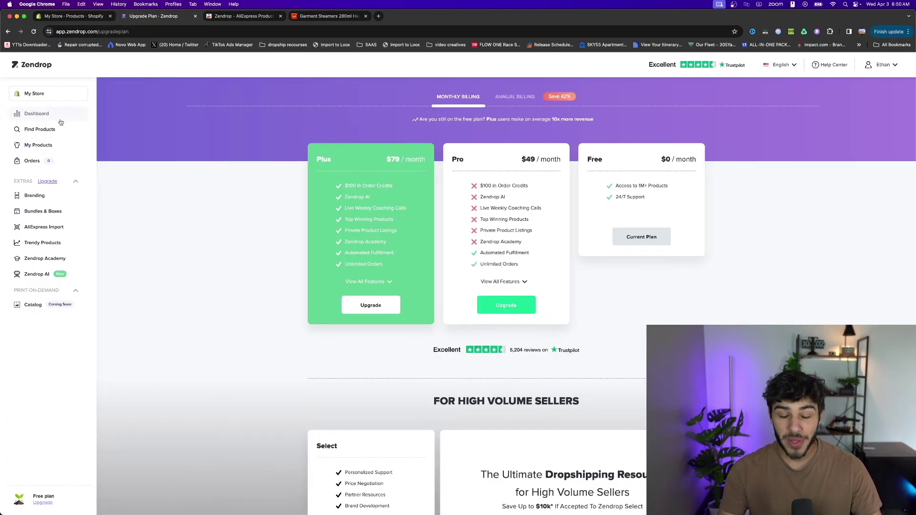